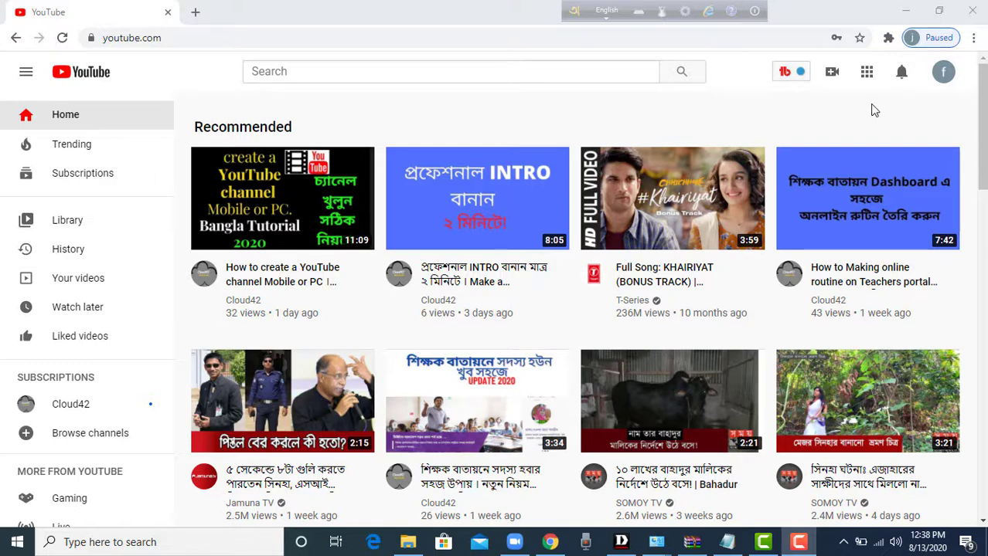
Open the signed-in account's own channel in customization mode
click(943, 73)
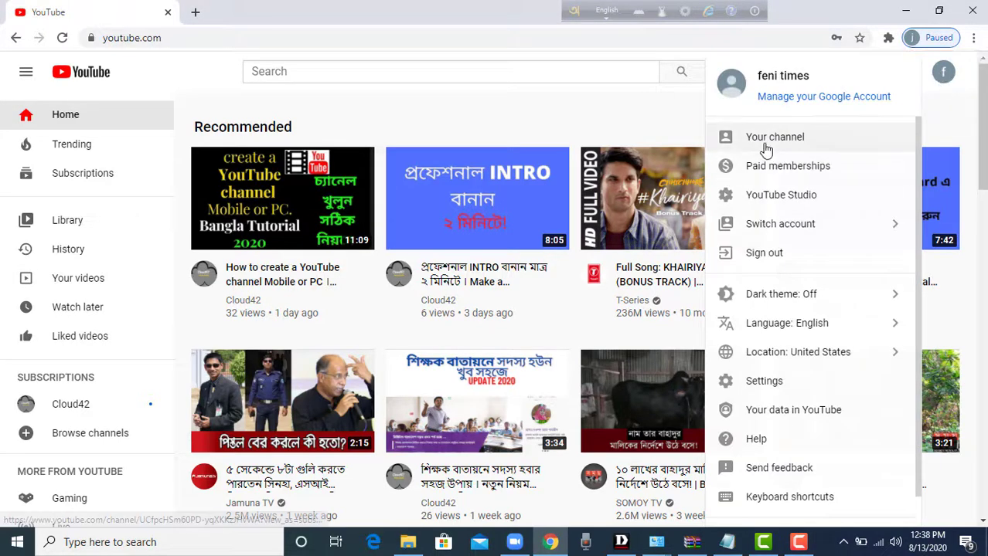
click(765, 147)
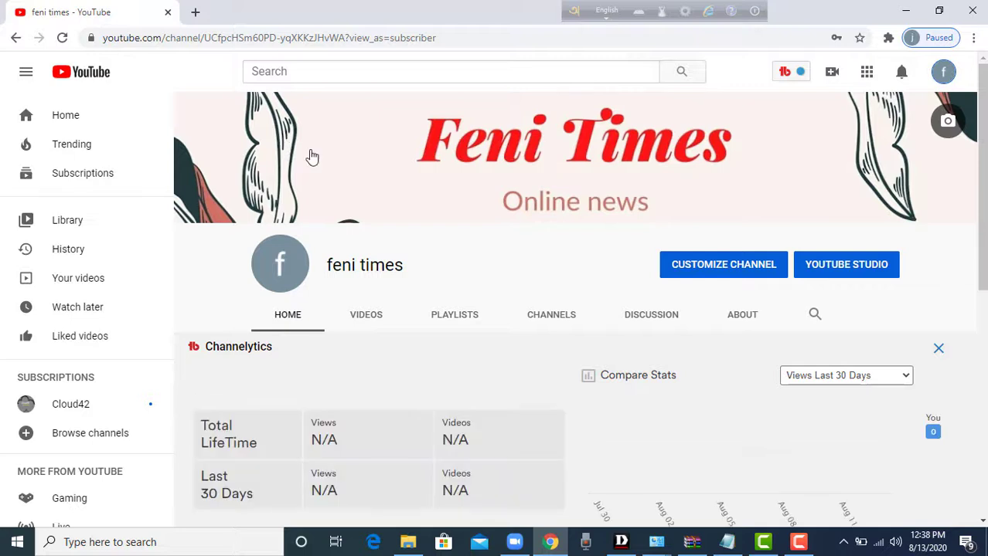
click(738, 273)
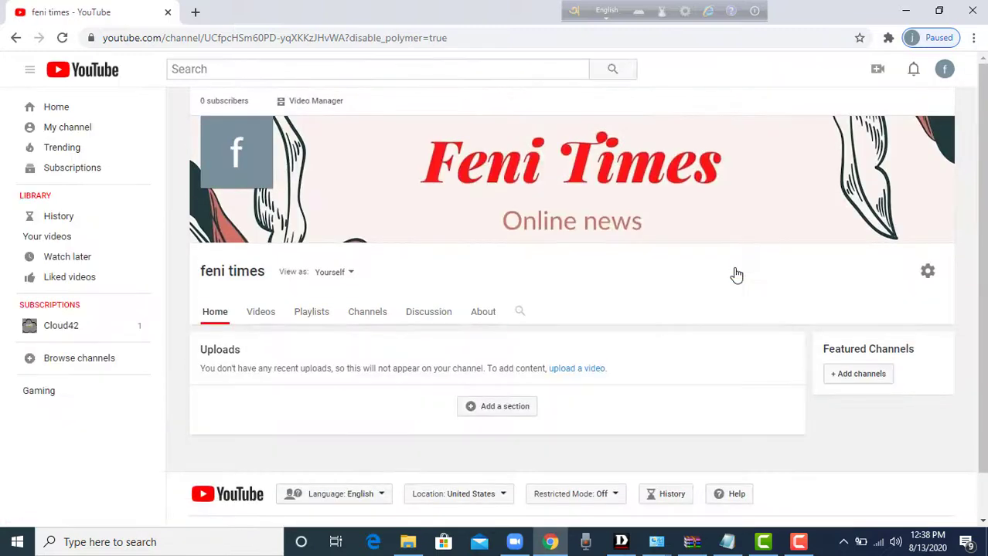
Replace the channel art with the "channel art" image from the Desktop, keeping the default crop
mouse_move(854, 163)
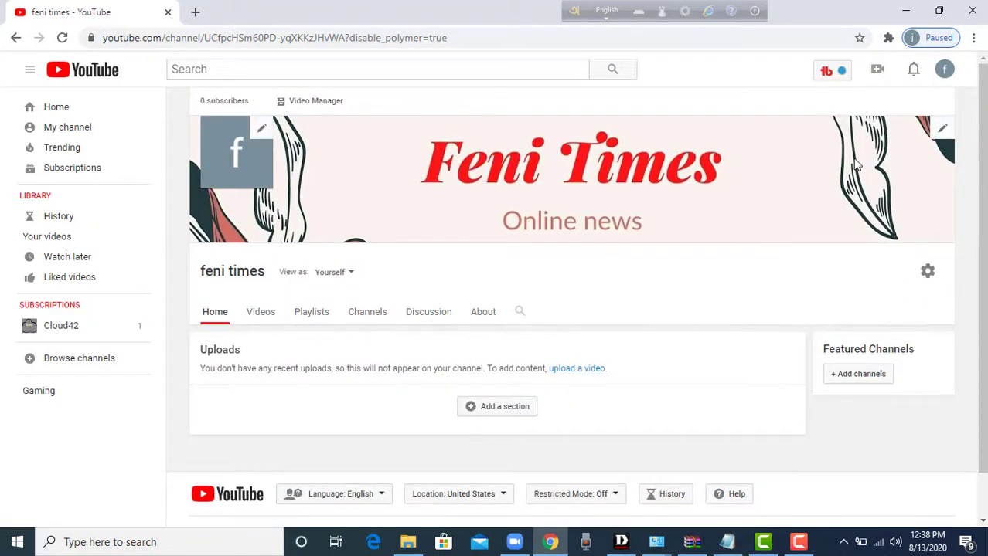
click(938, 132)
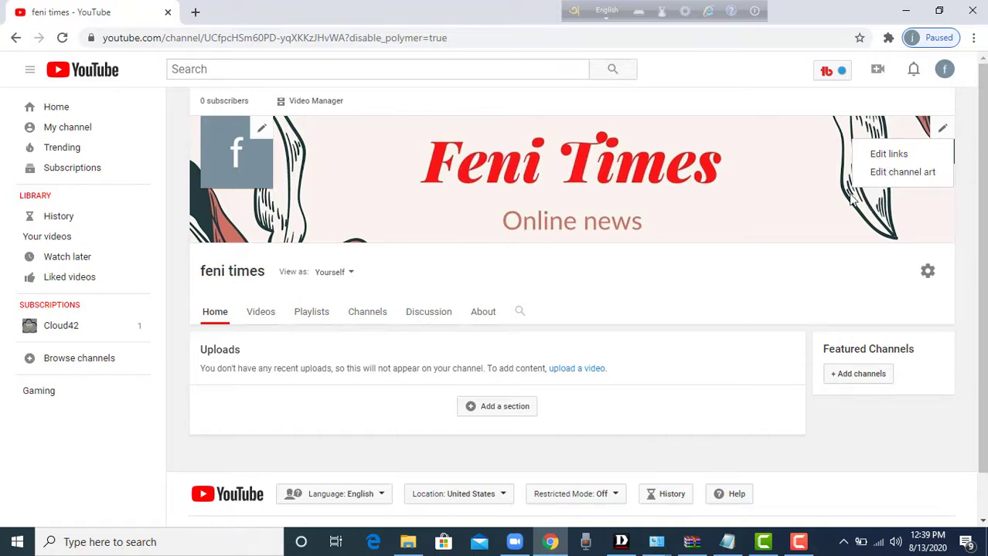
click(900, 173)
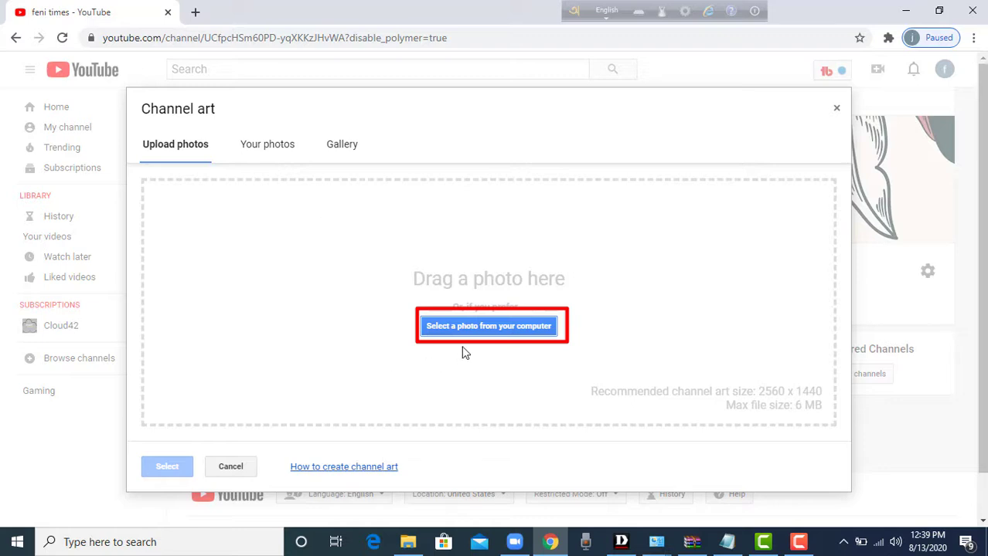
click(493, 325)
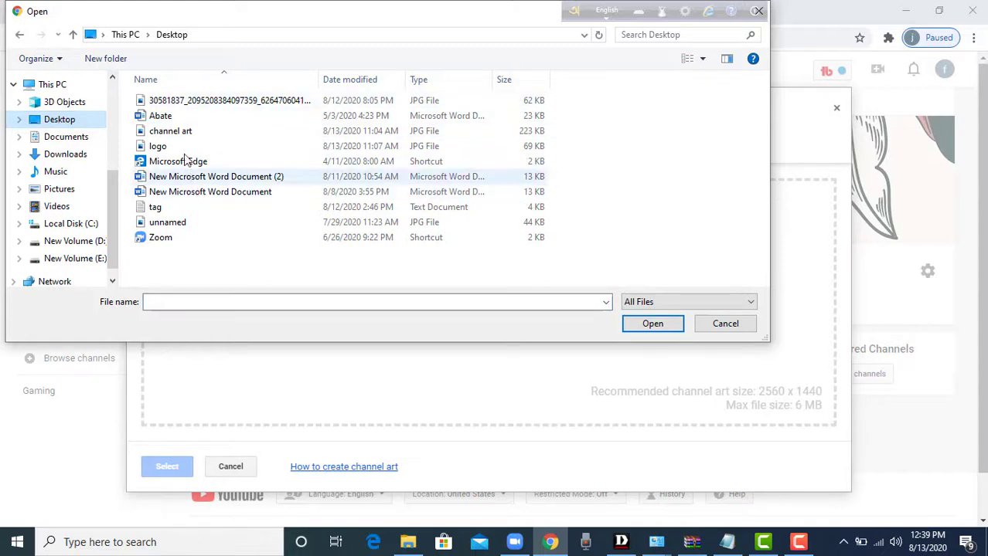
click(189, 135)
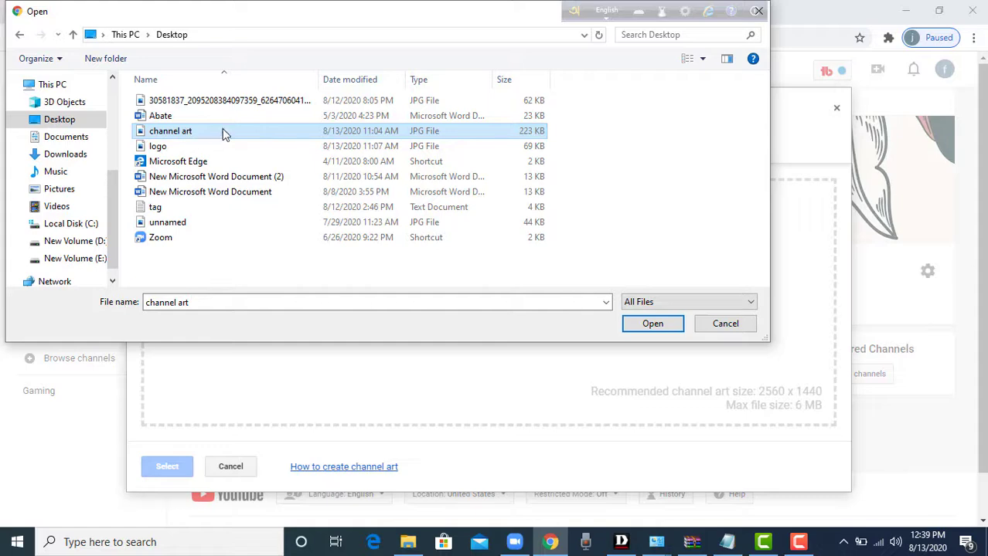
click(648, 325)
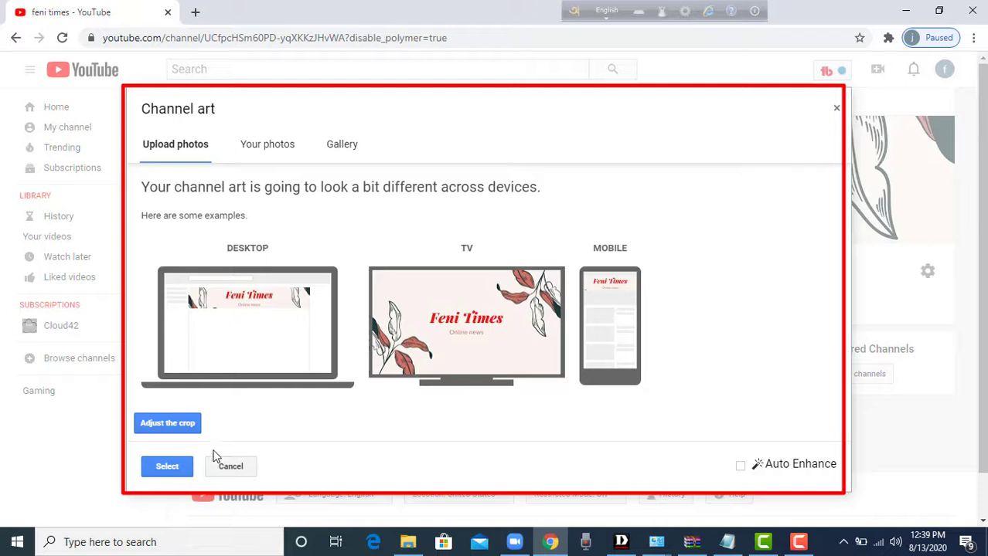
click(164, 467)
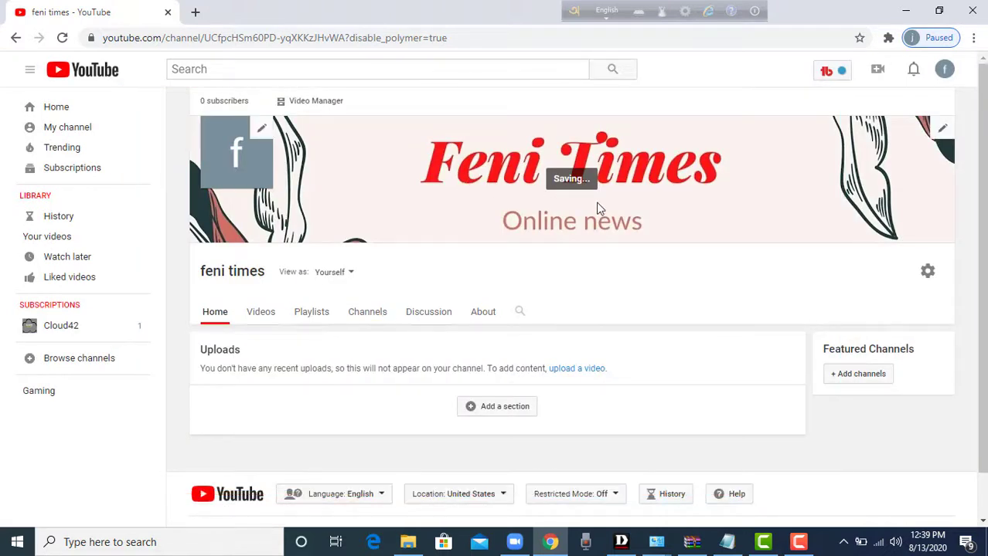
Upload the "logo" image from the Desktop as the channel icon, then reload and close the Google About me page
click(261, 130)
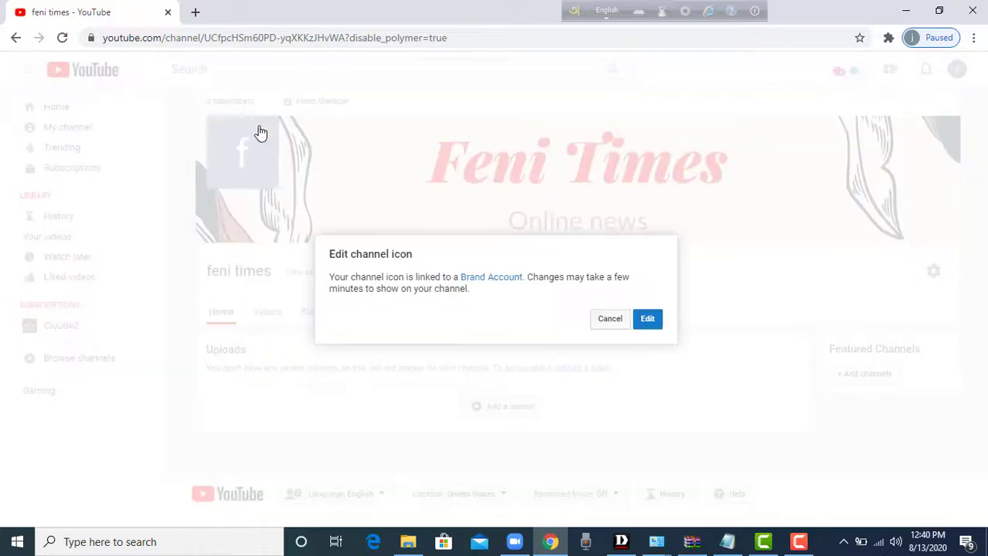
click(645, 320)
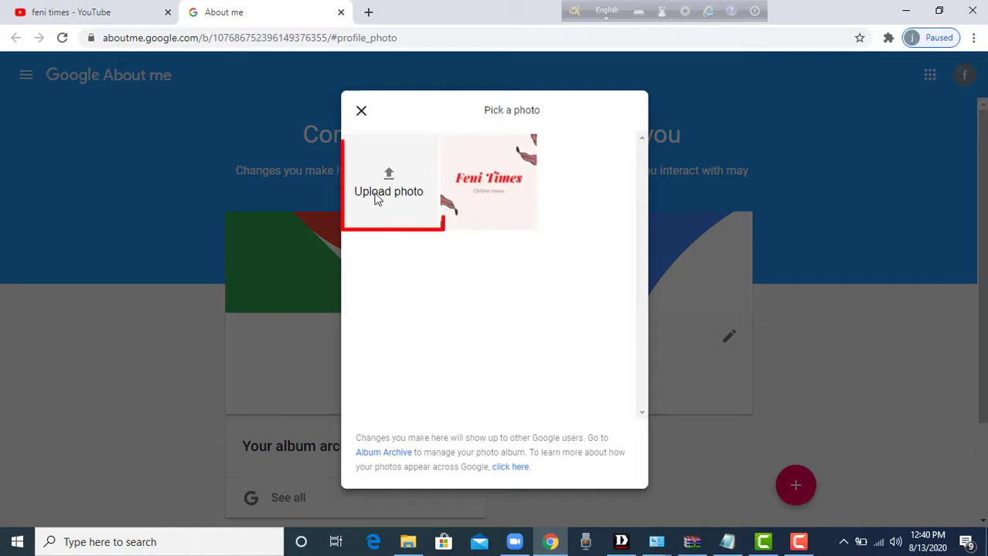
click(393, 195)
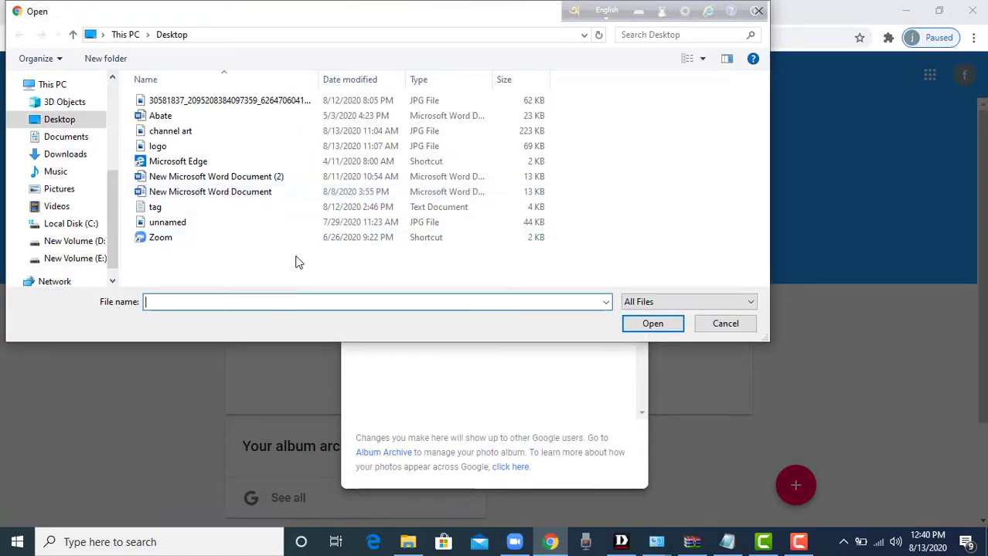
click(159, 147)
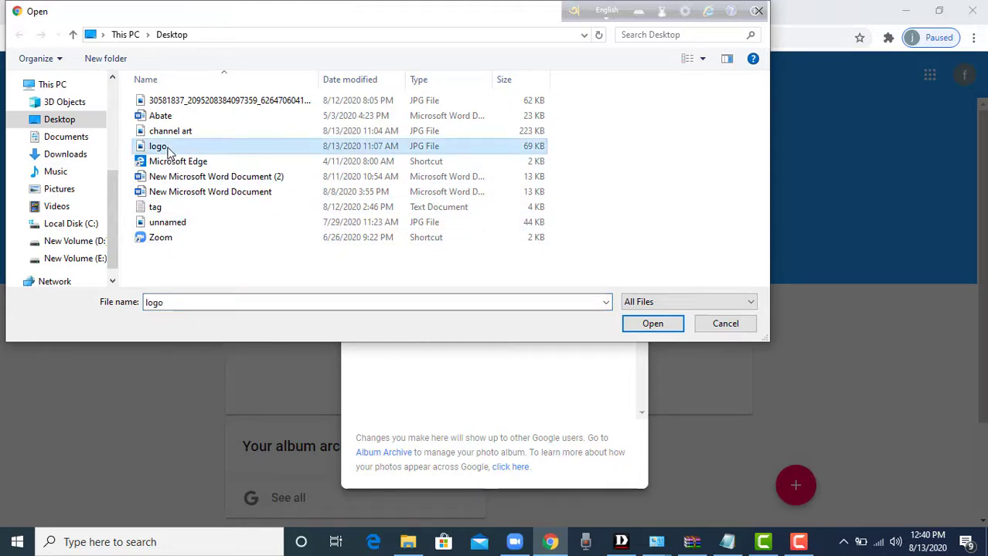
click(652, 324)
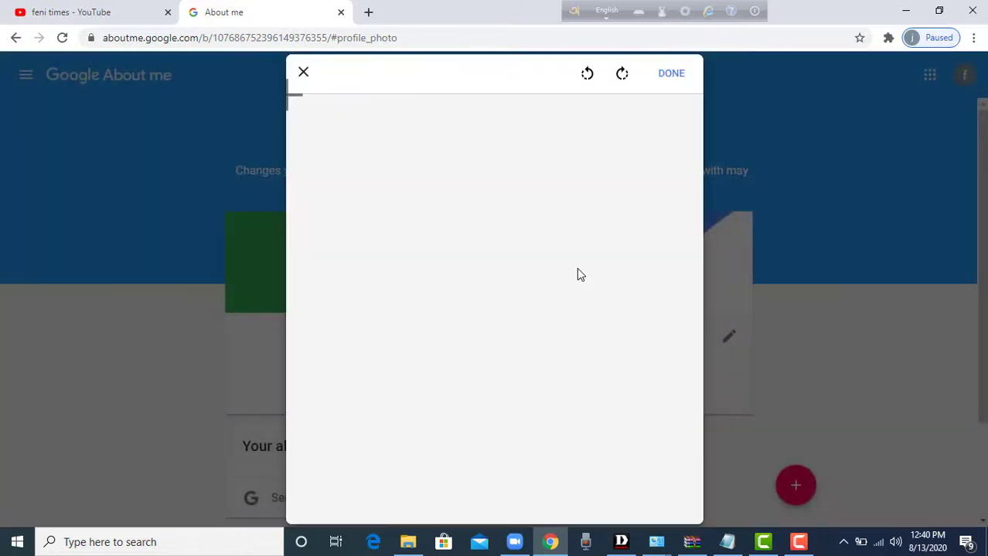
click(670, 74)
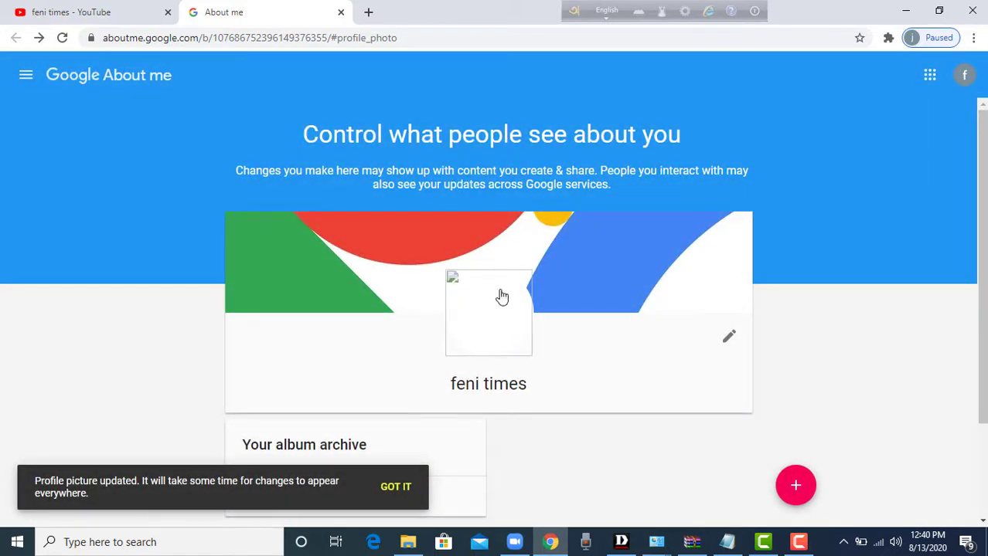
click(63, 38)
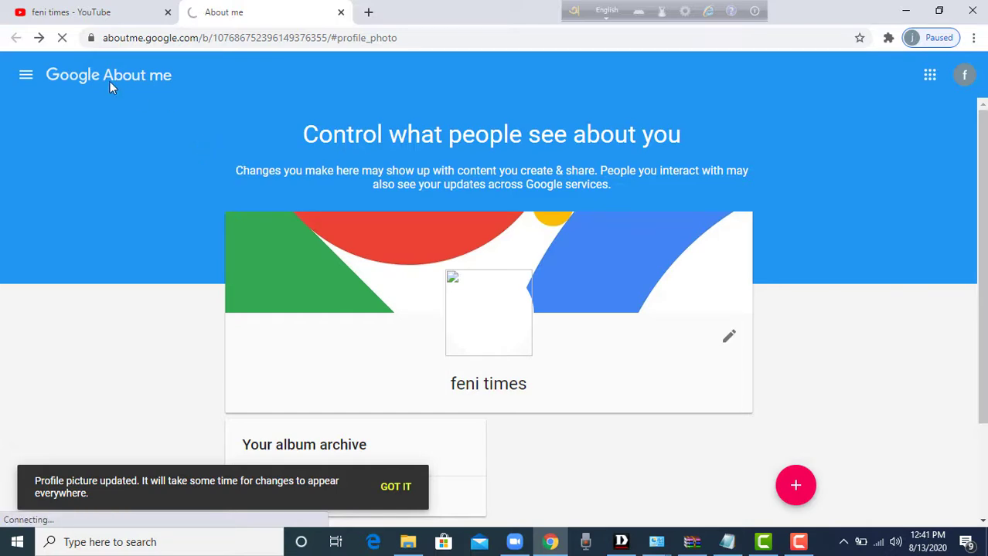
click(342, 12)
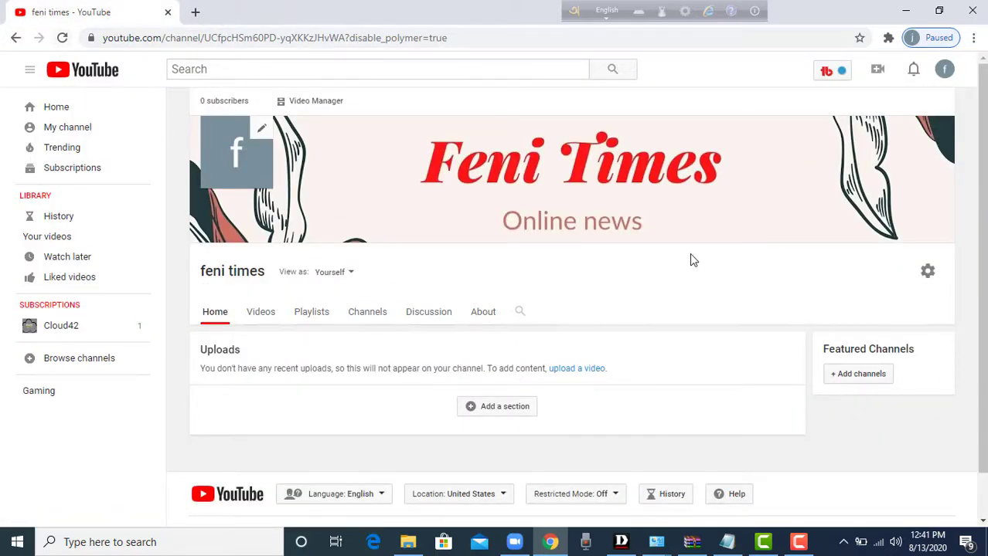
Look through the channel's Videos, Home and Channels pages and return to its home page
click(266, 314)
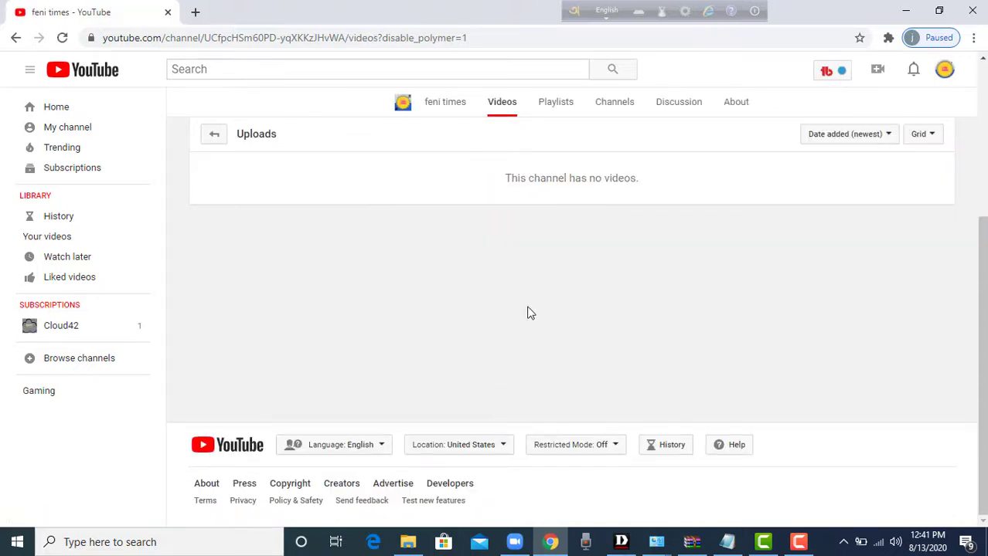
click(436, 108)
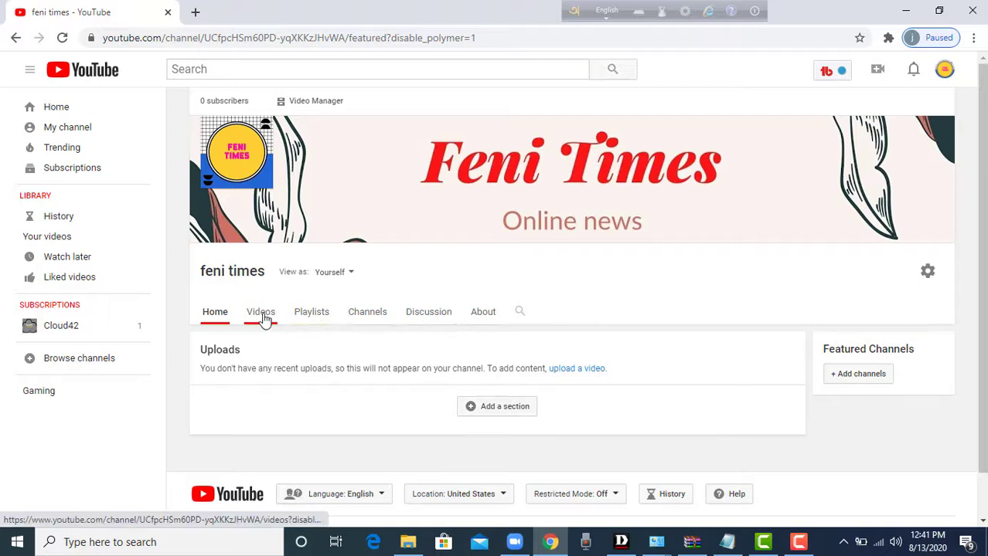
click(373, 311)
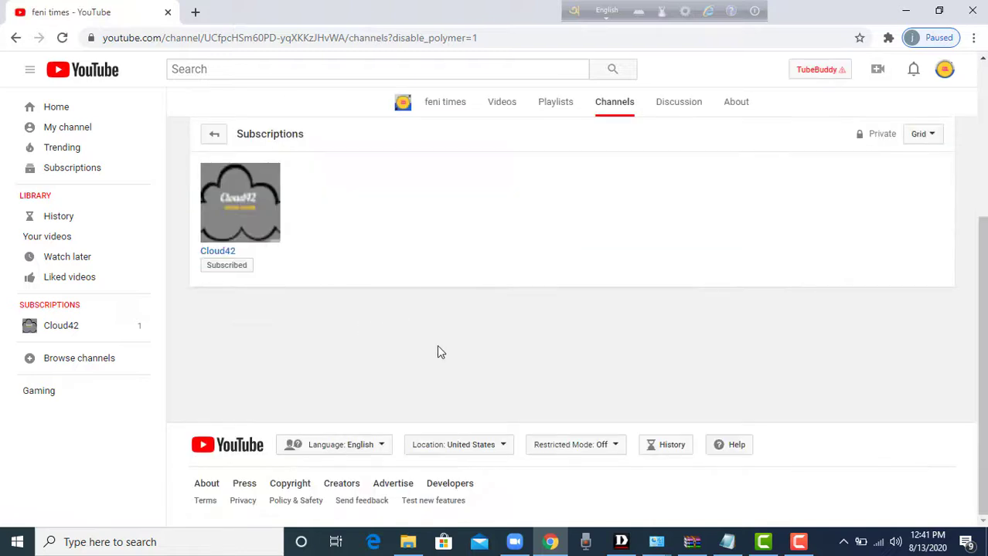
click(16, 39)
click(17, 39)
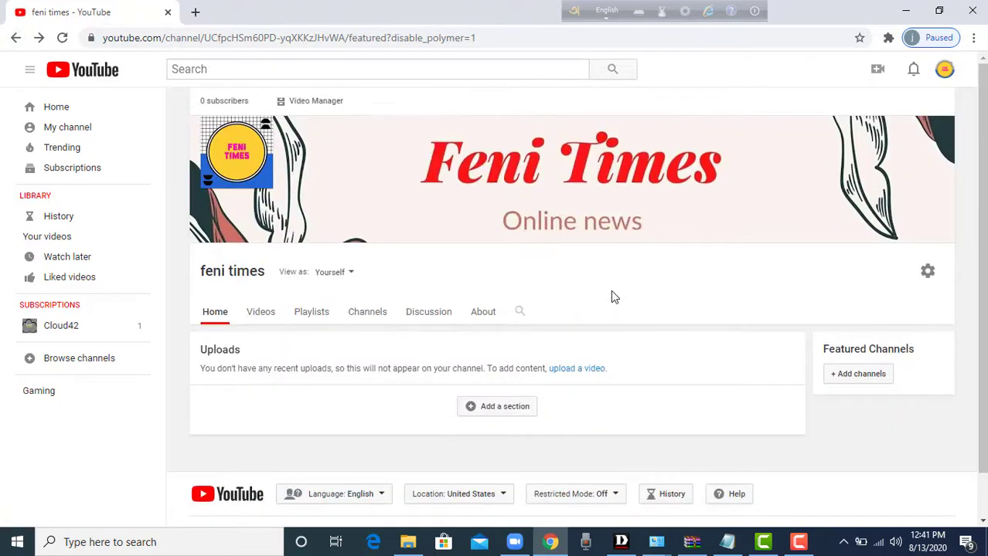
Add the channel description "feni time is a teaching" followed by a row of dots on the About page
click(487, 313)
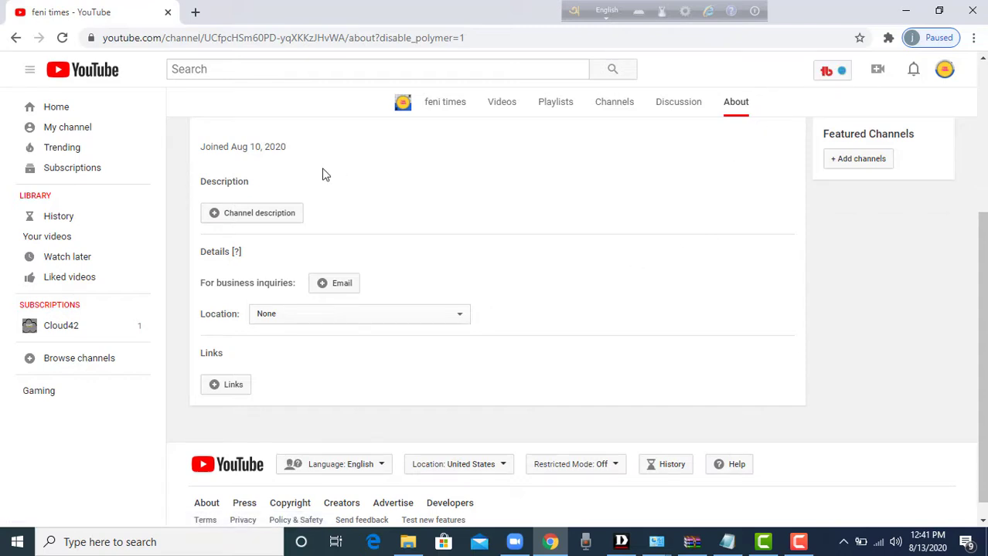
click(214, 217)
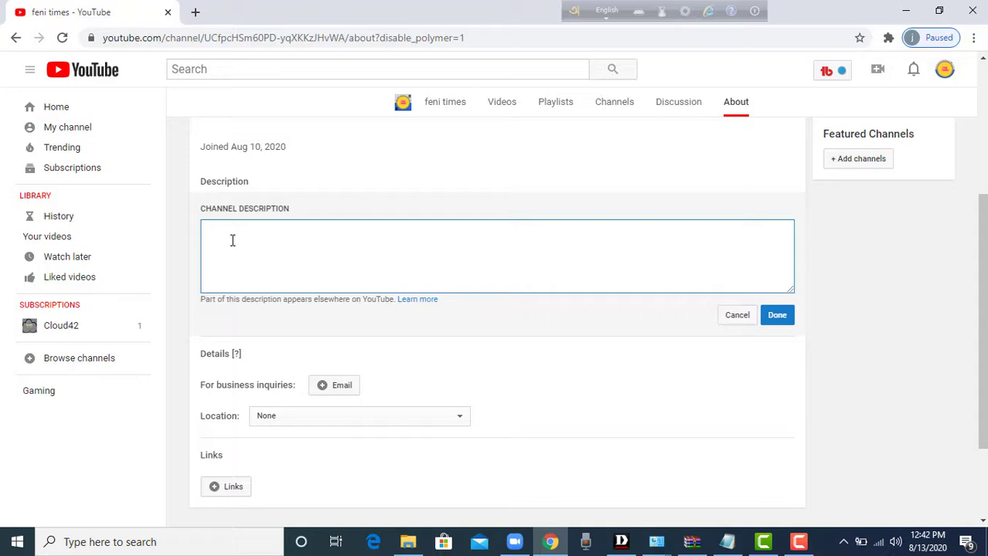
text(time is a teaching ...............................................)
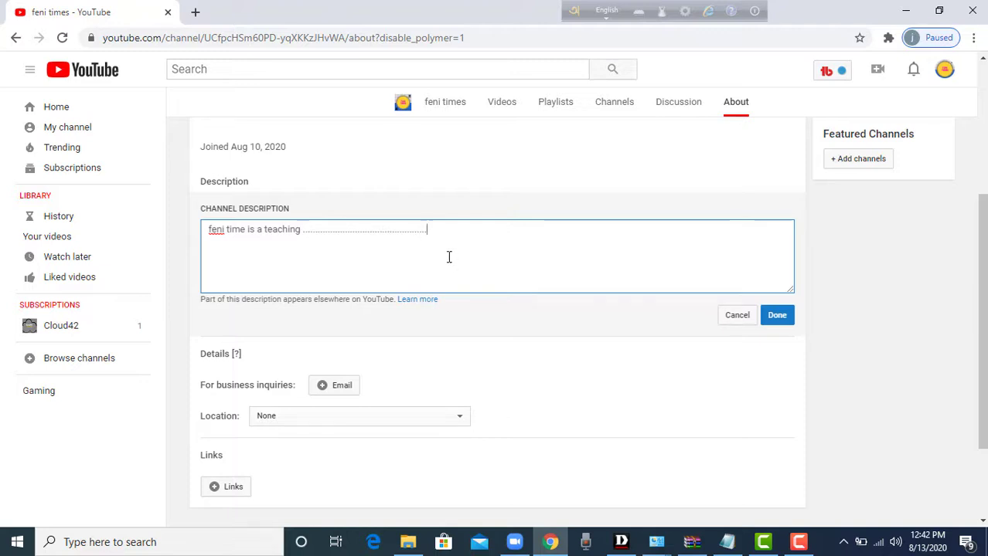
scroll(428, 271, down, 3)
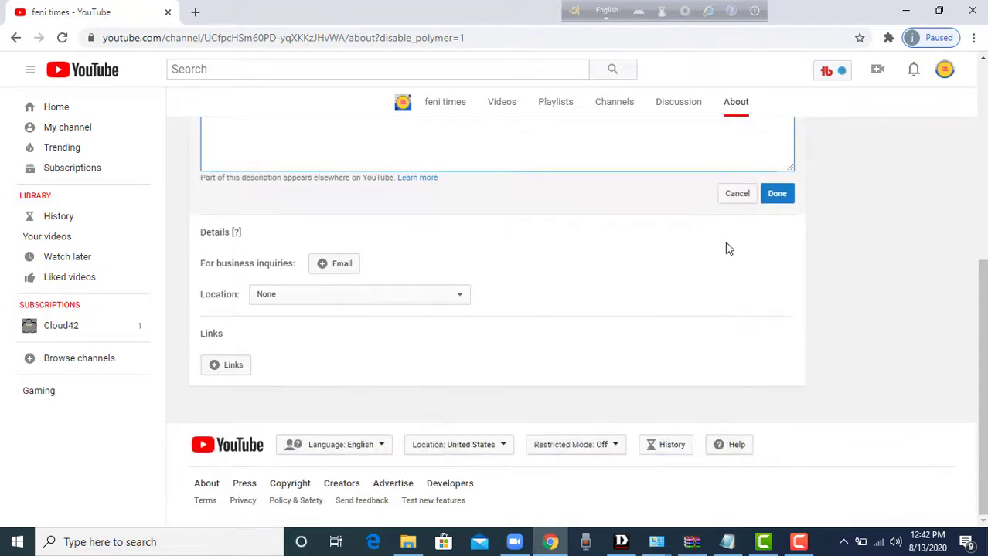
click(769, 194)
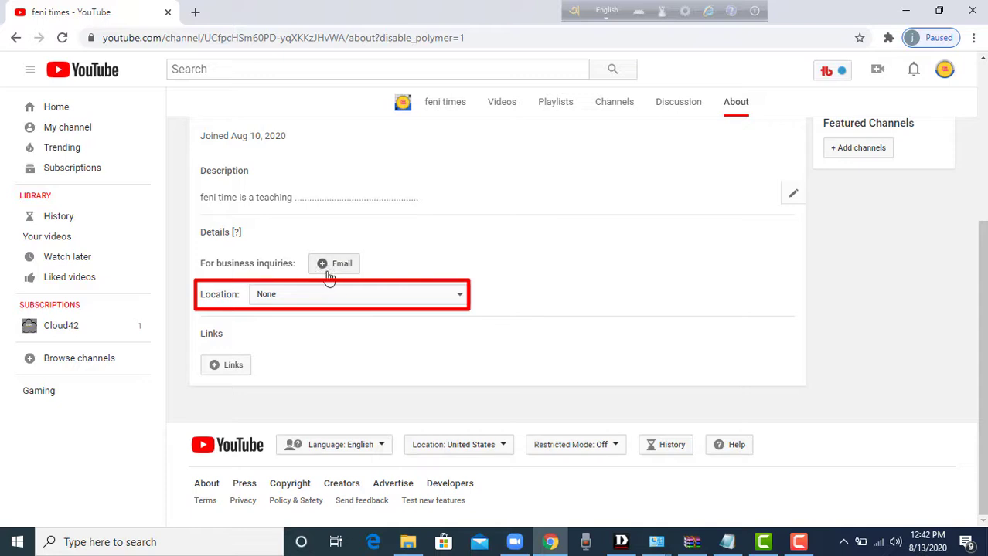
Set the channel's location to Bangladesh
click(294, 302)
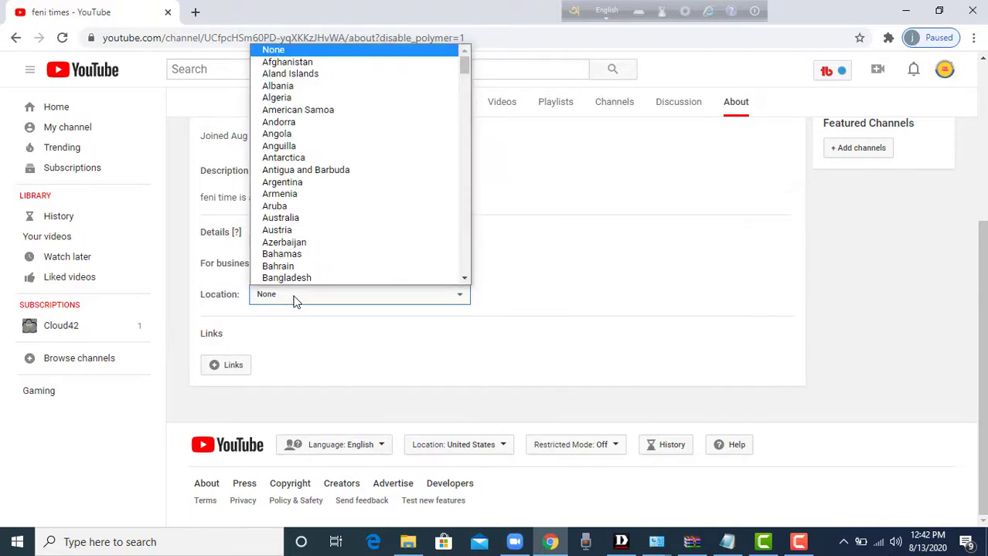
scroll(294, 174, down, 1)
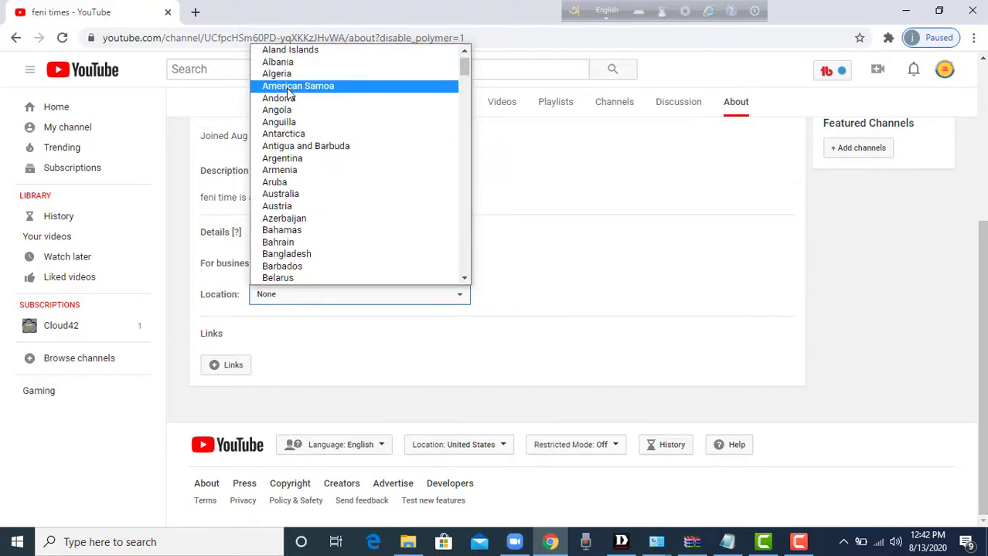
click(289, 254)
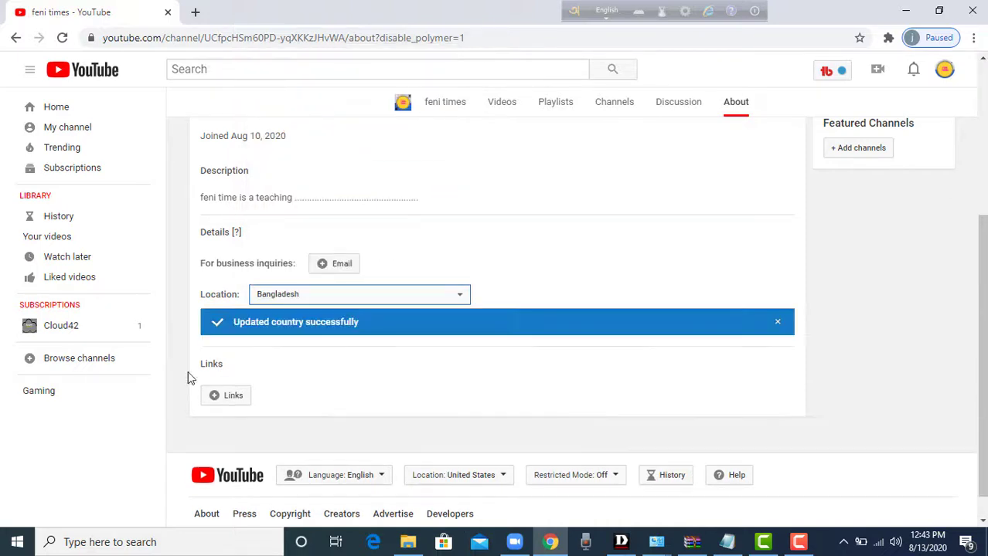
Start editing the channel's custom links on the About page and add an empty link row
scroll(248, 342, down, 1)
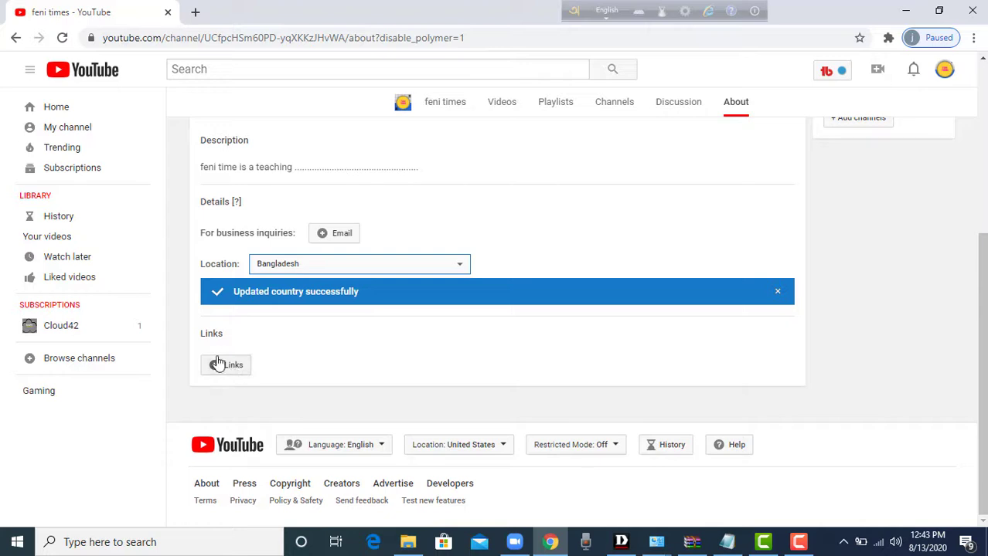
click(217, 365)
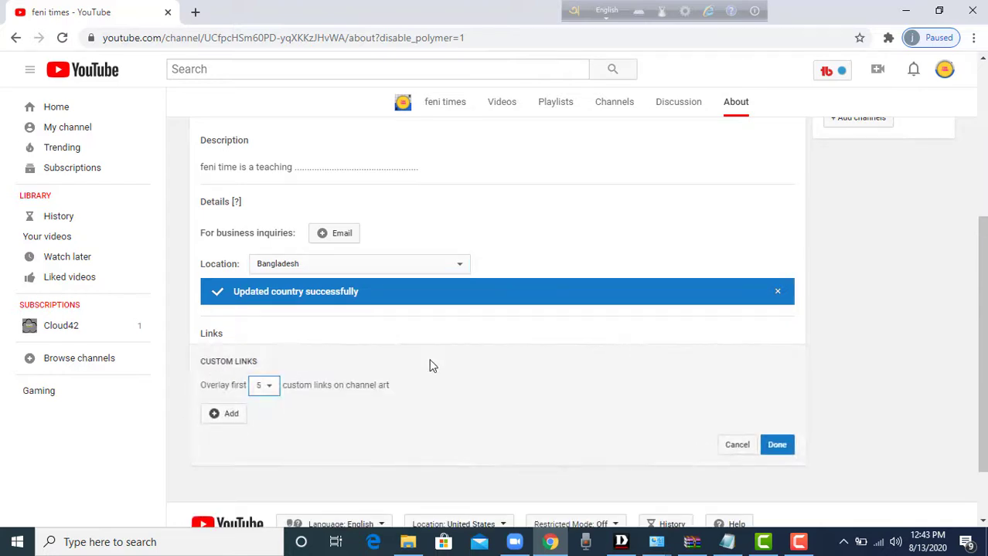
scroll(441, 359, down, 1)
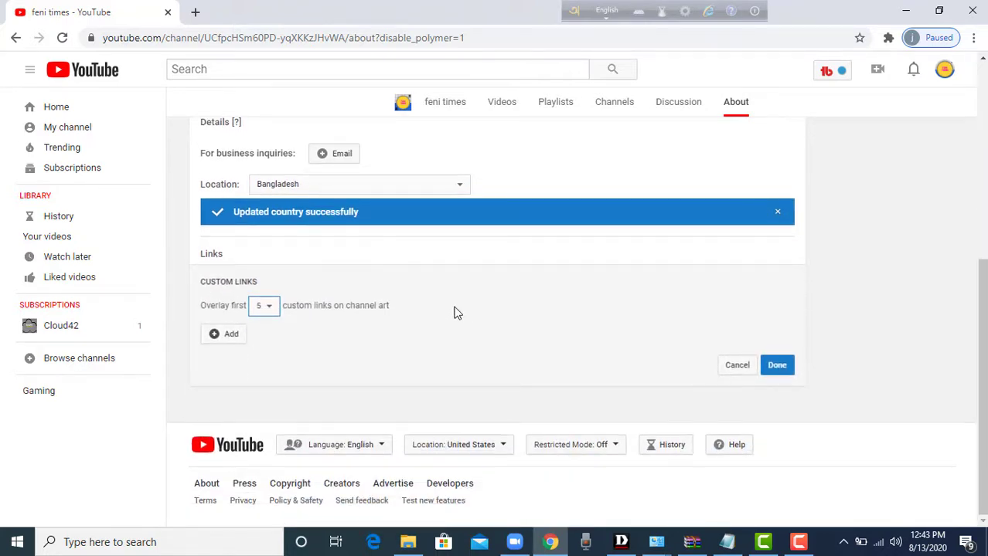
click(231, 336)
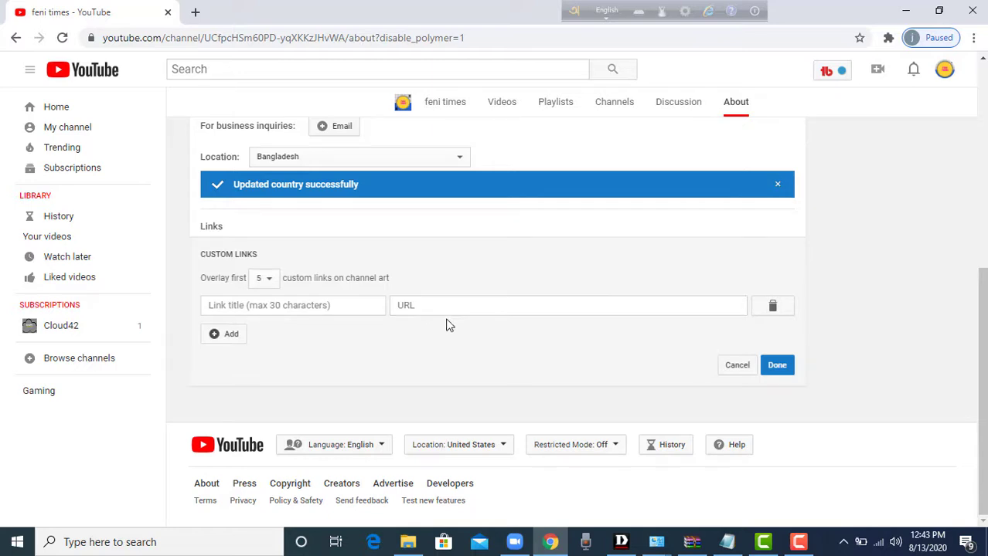
Open Facebook in a new tab, go to the account owner's profile page and copy its URL
click(196, 12)
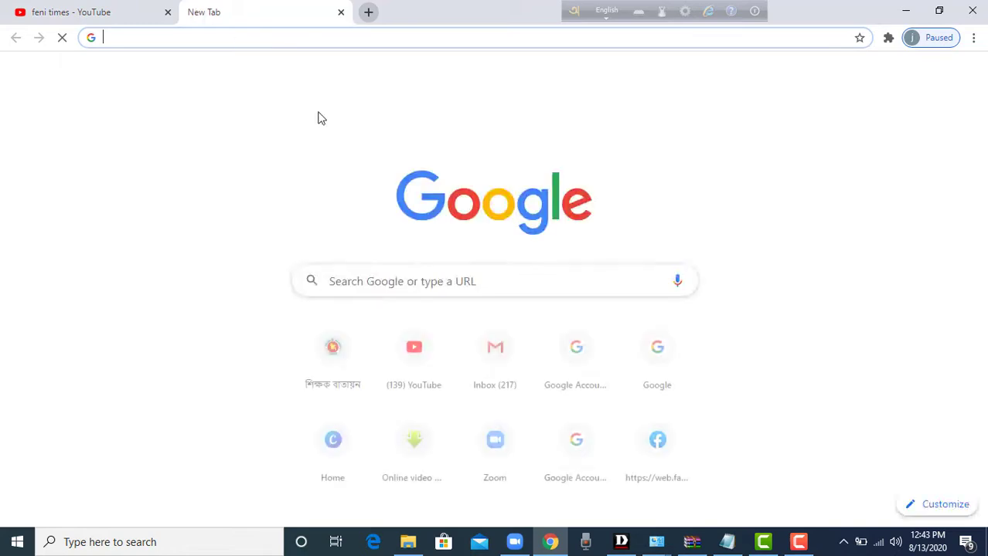
click(649, 454)
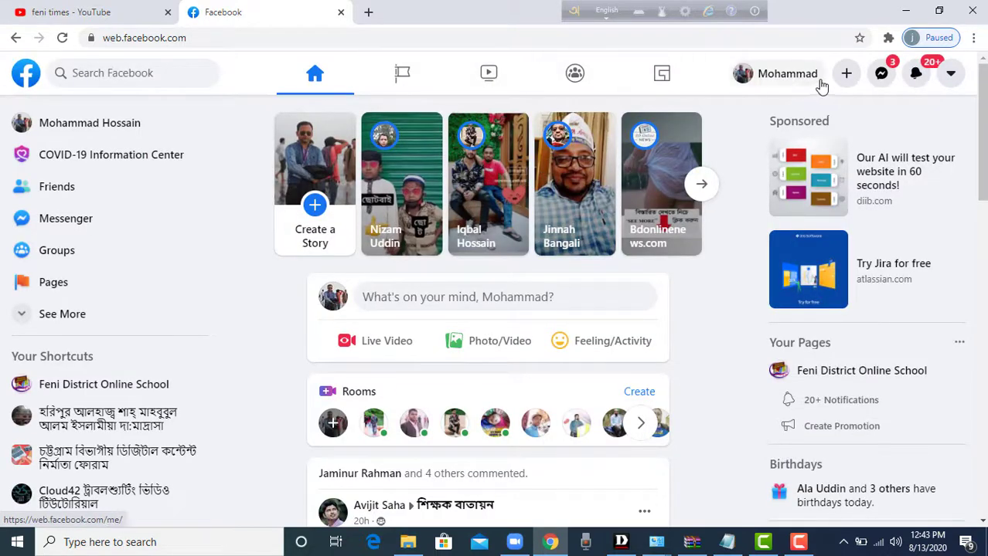
click(753, 78)
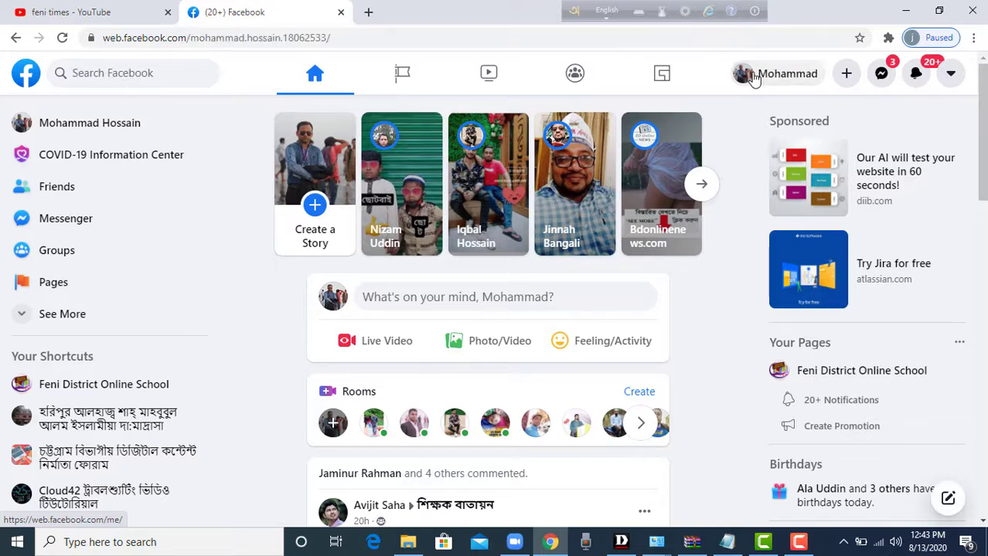
click(102, 37)
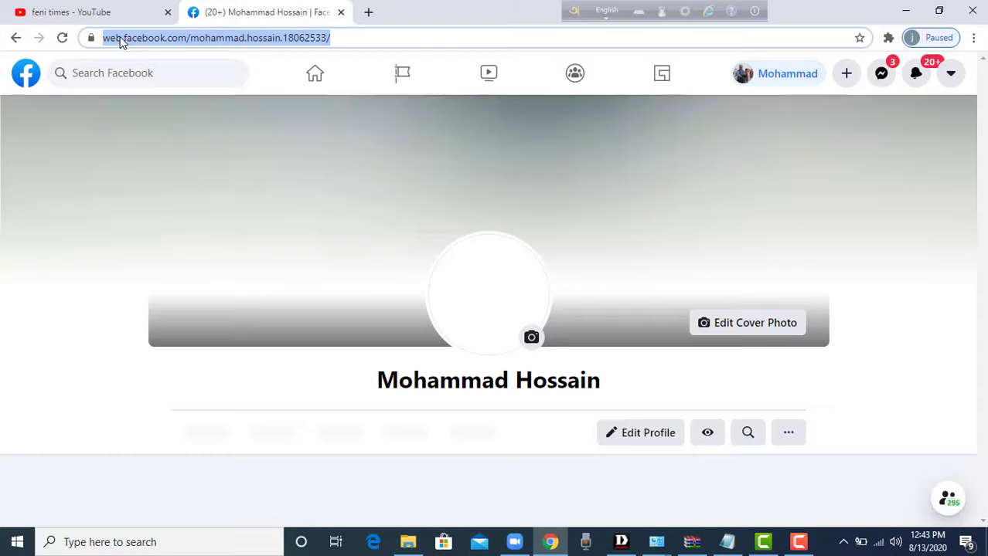
right_click(121, 39)
click(146, 121)
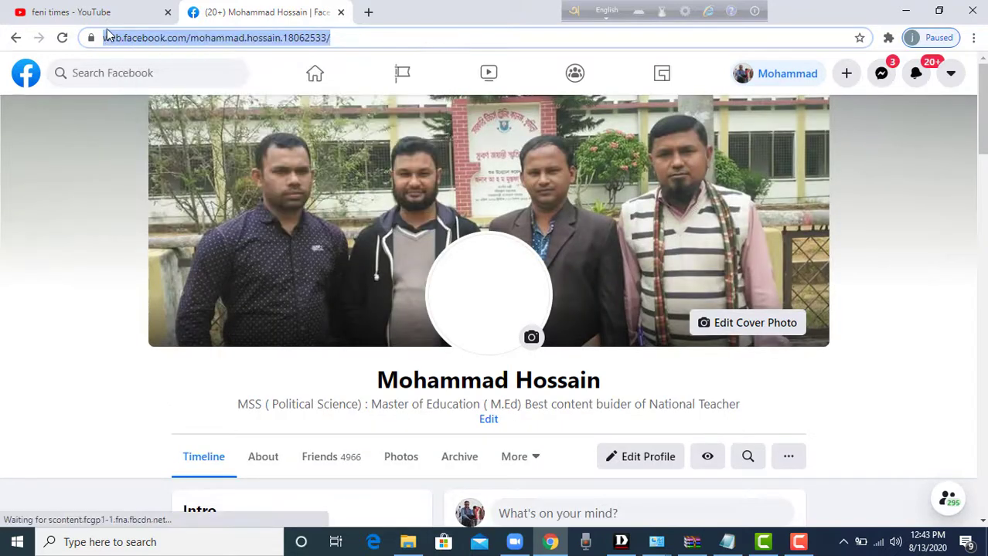
Paste the copied Facebook profile address as the custom link's URL on the YouTube channel and try to save it without a title
click(108, 13)
right_click(416, 305)
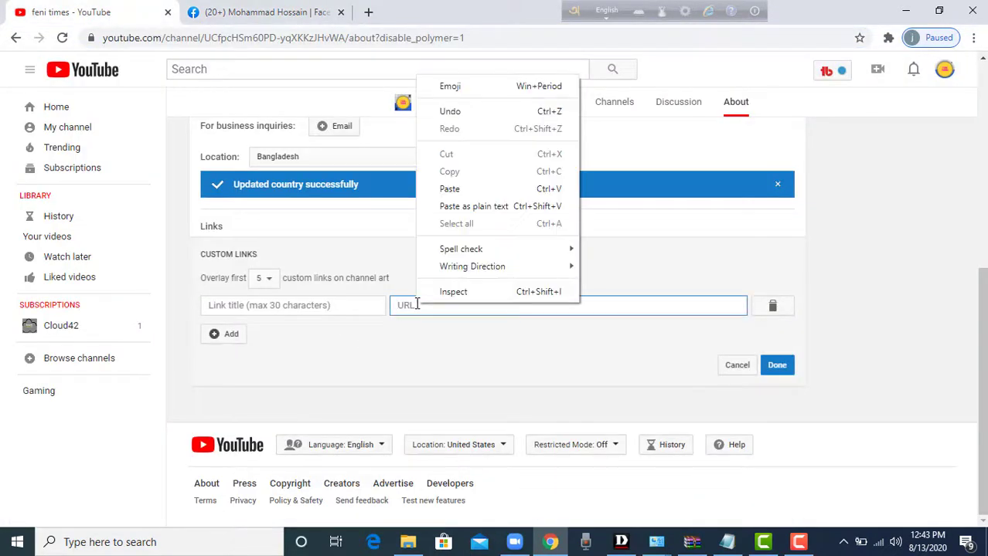
click(452, 199)
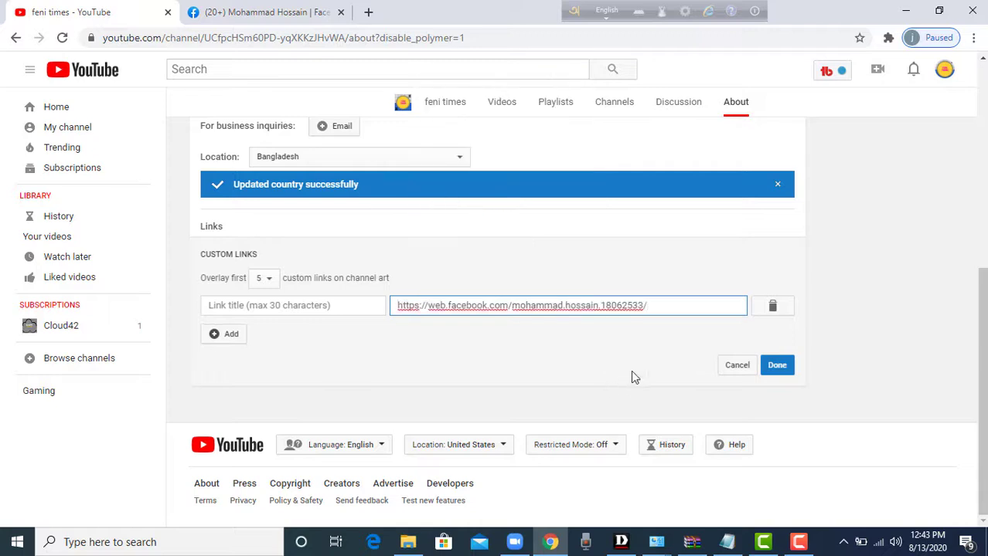
click(777, 367)
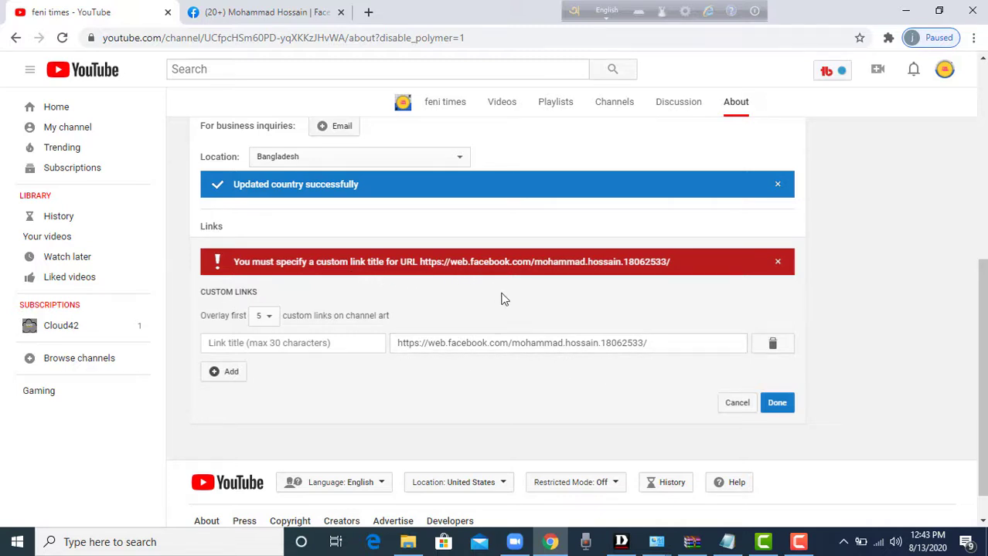
click(513, 343)
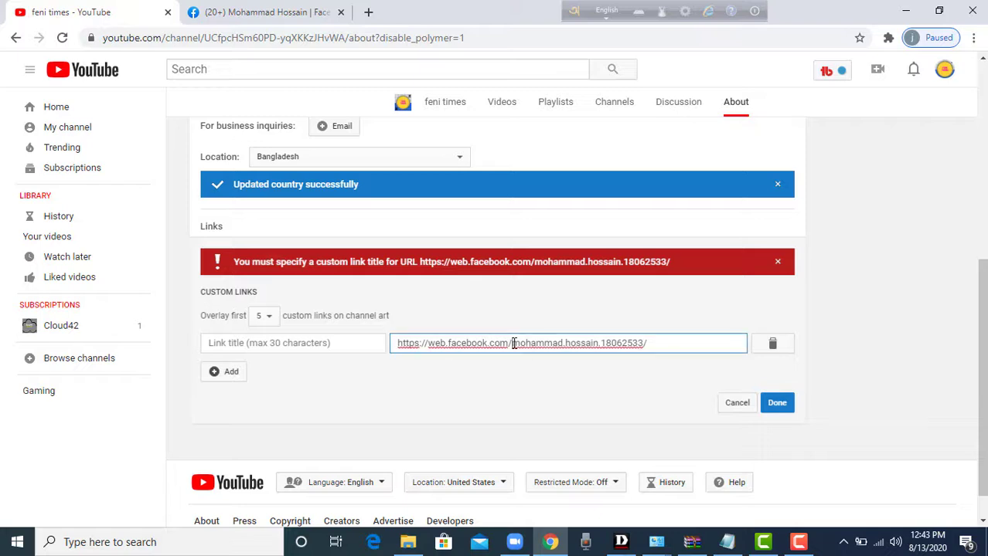
drag(514, 343, 395, 346)
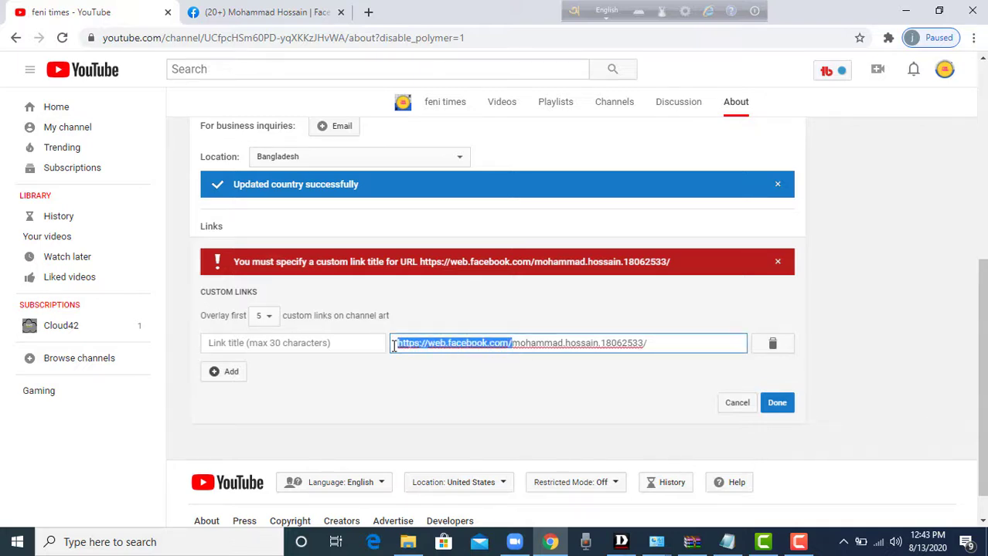
key(BackSpace)
key(ctrl+a)
click(776, 405)
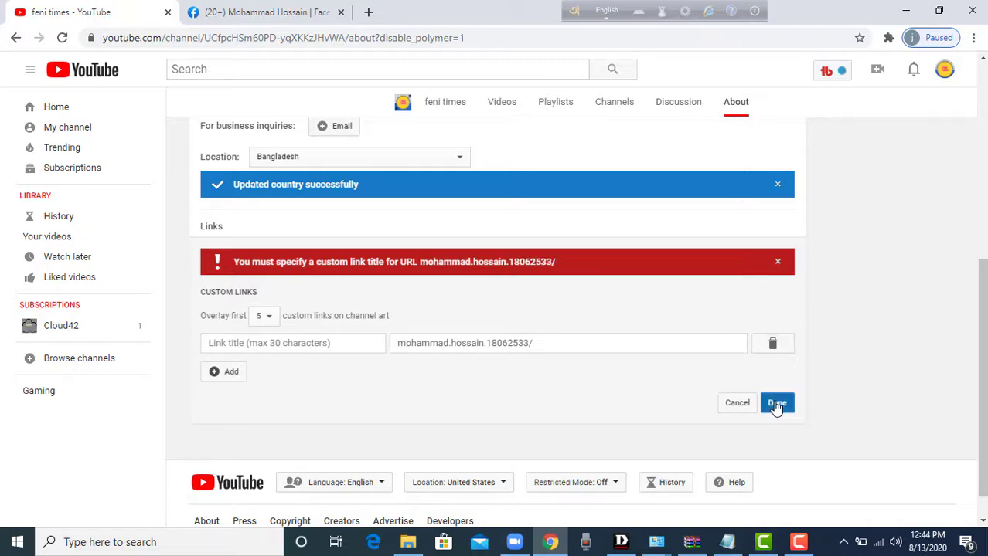
click(777, 405)
Add a second empty link row and delete the row holding the Facebook profile link
click(216, 371)
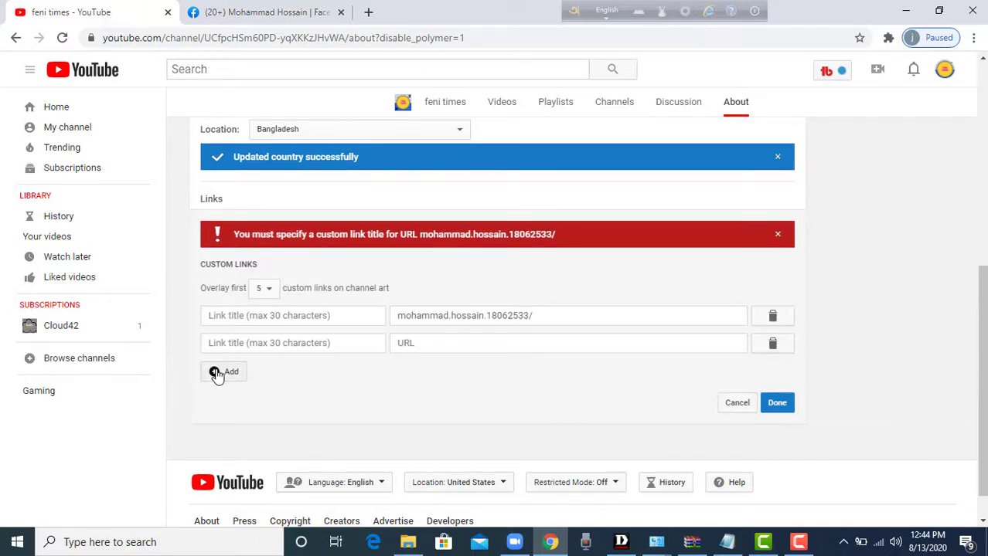
scroll(218, 375, down, 1)
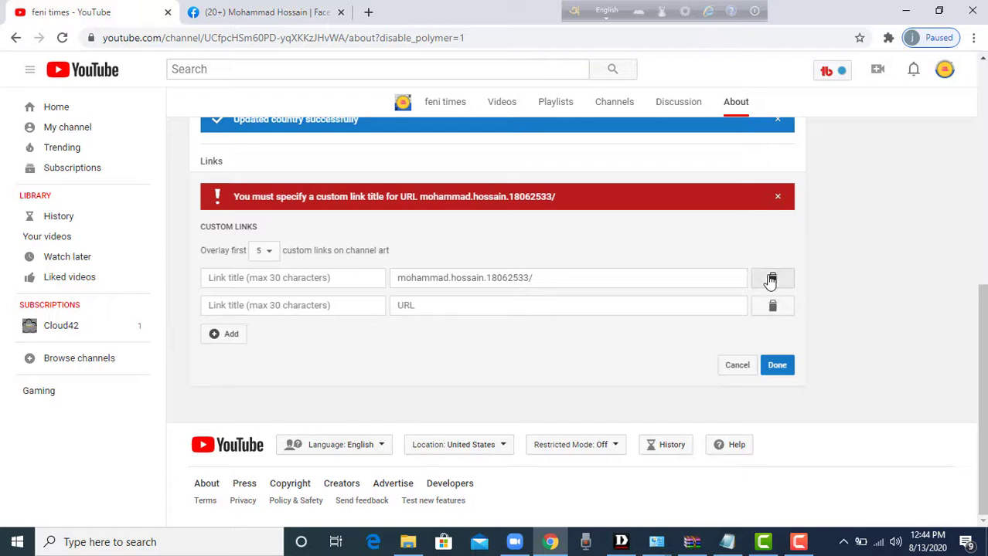
click(770, 281)
click(777, 223)
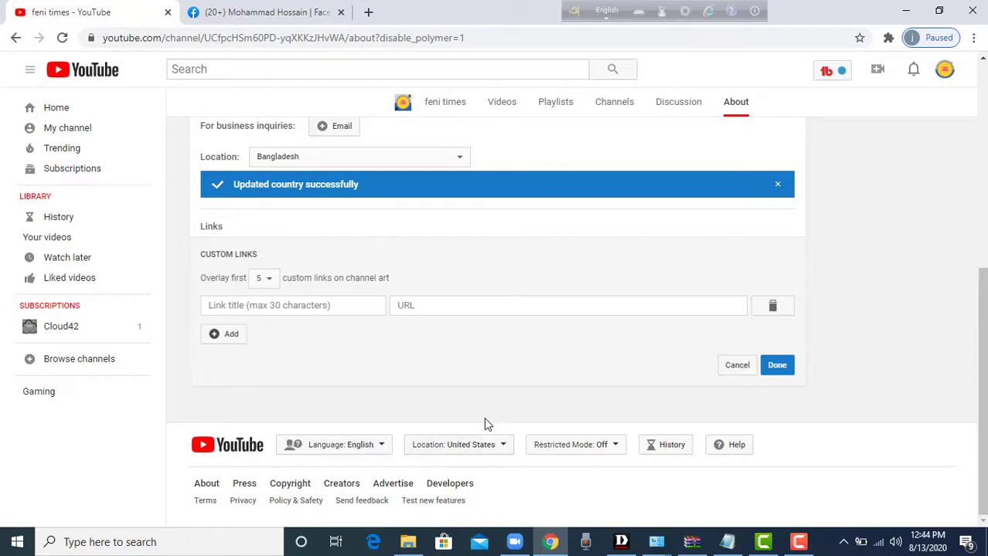
View the settings for adding Featured Channels and close them without adding a channel
scroll(486, 423, up, 5)
scroll(459, 376, down, 2)
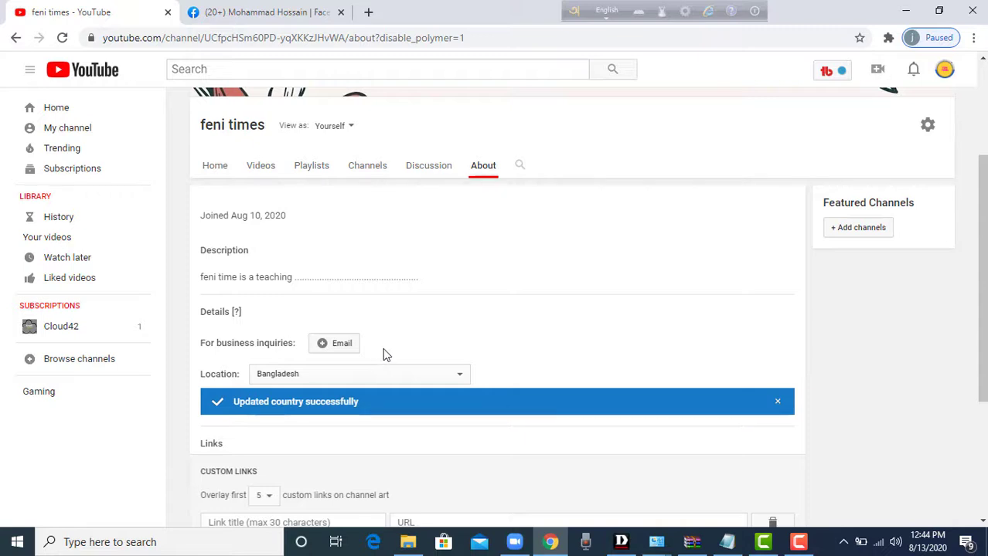
scroll(382, 354, up, 2)
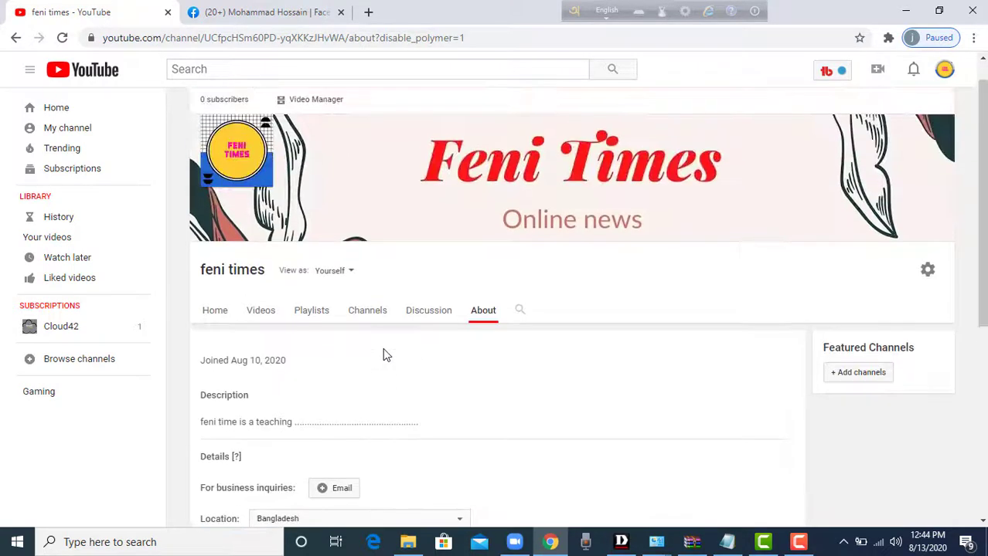
click(855, 375)
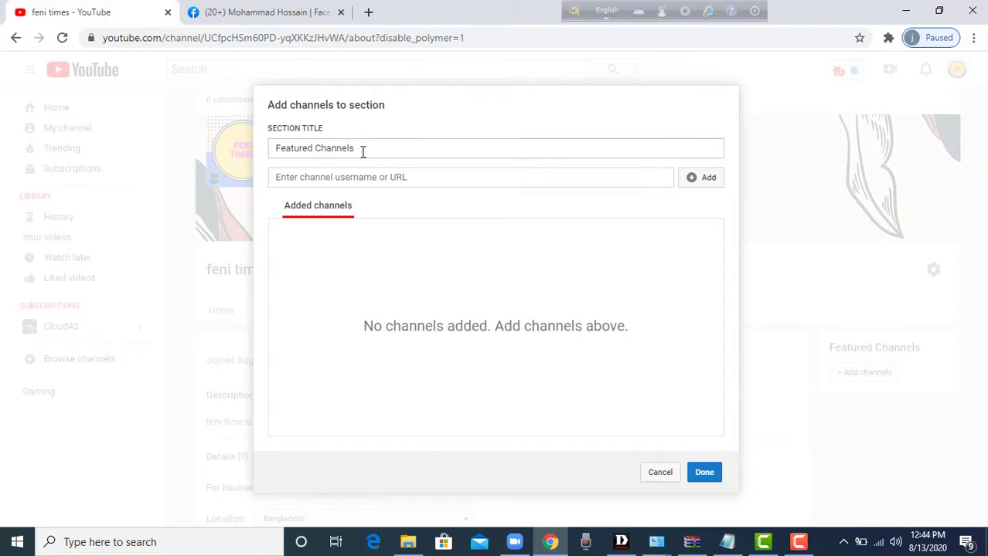
click(341, 177)
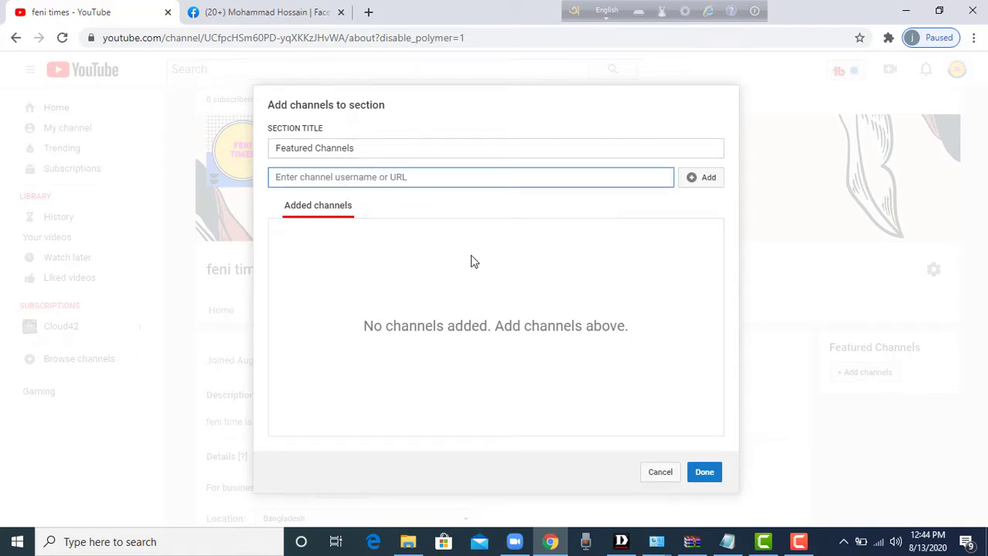
click(704, 473)
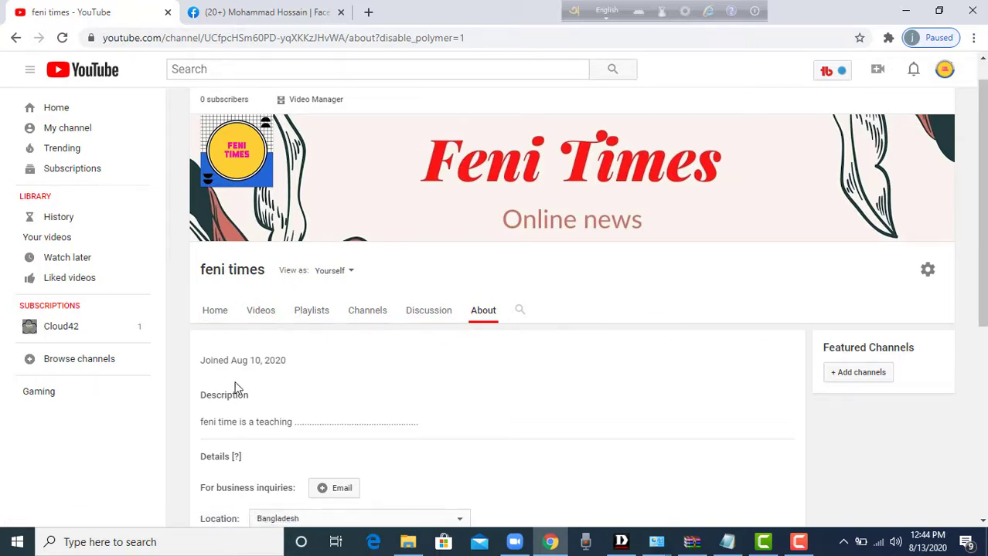
scroll(239, 387, down, 1)
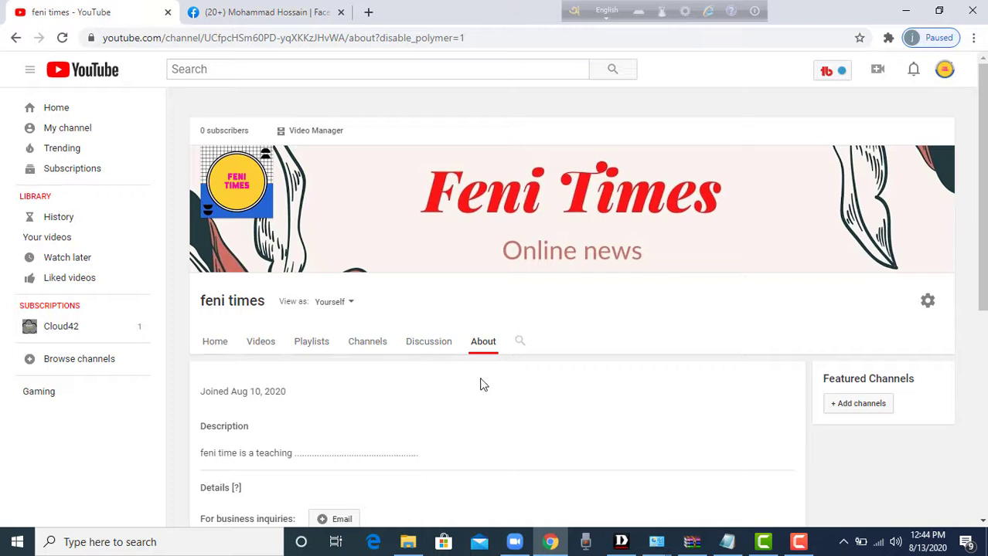